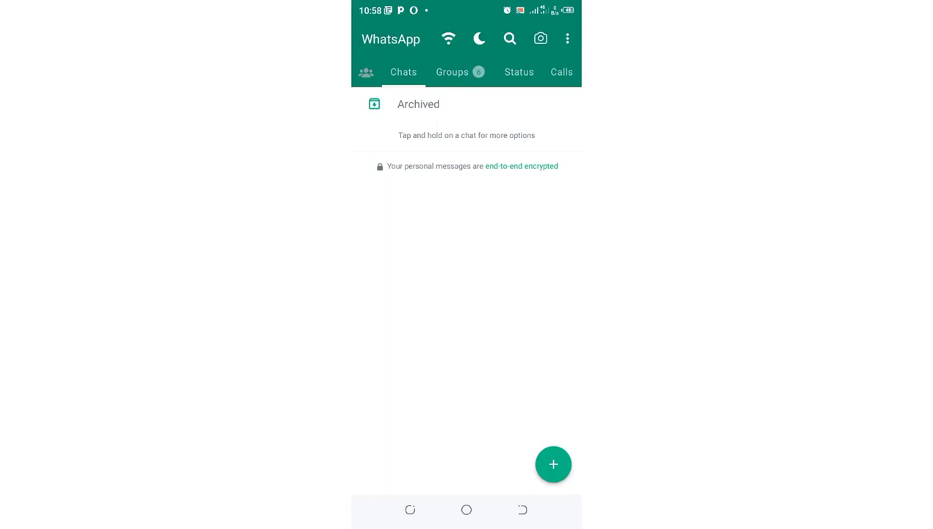
# Open GBSettings from the three-dot menu on the chats list
pyautogui.click(567, 38)
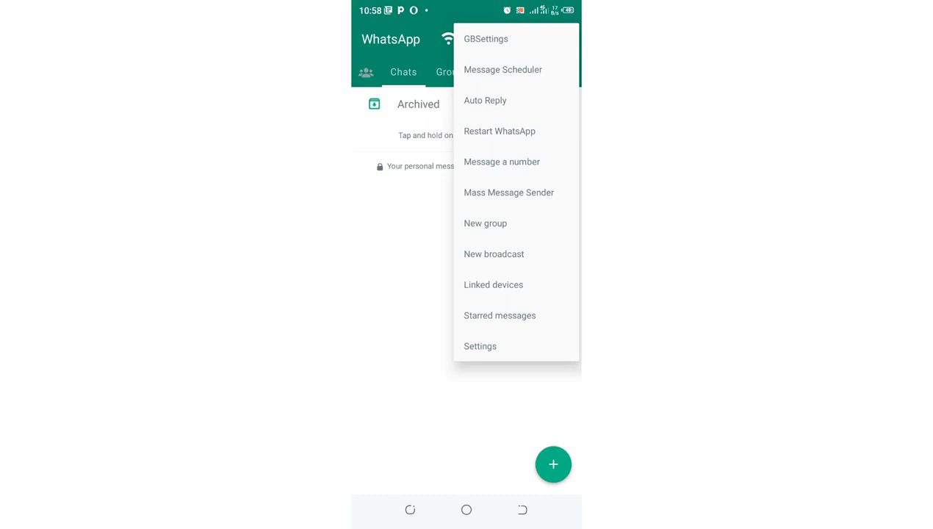
pyautogui.click(485, 38)
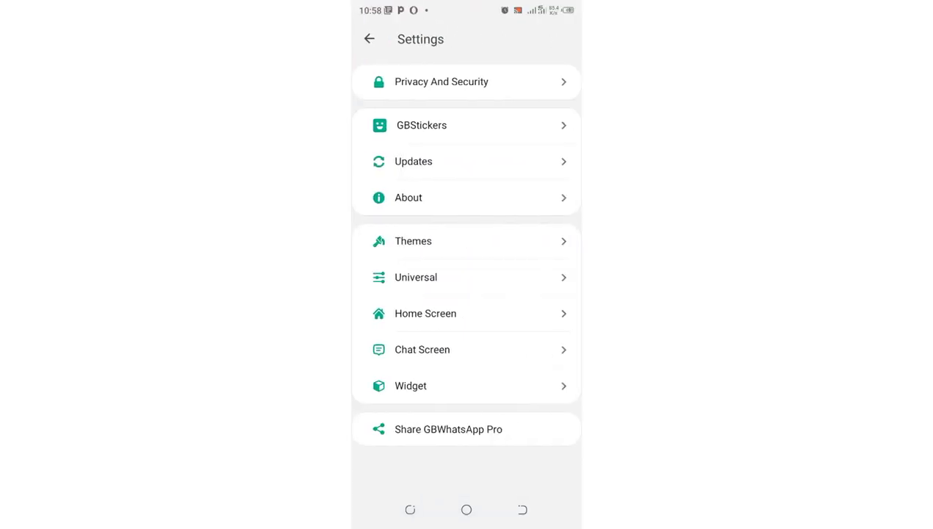
# Go to Privacy And Security and open the 'Who can call me?' calls setting
pyautogui.click(440, 81)
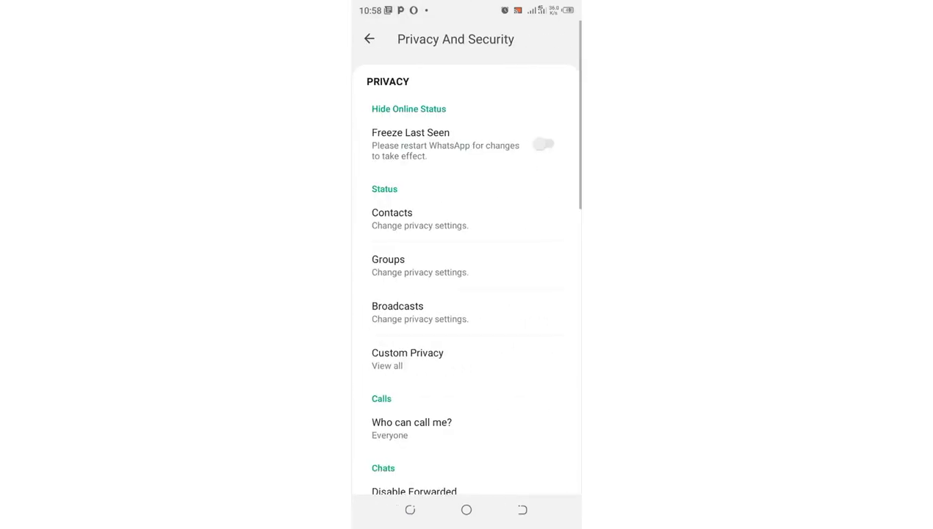
pyautogui.scroll(-3, 465, 294)
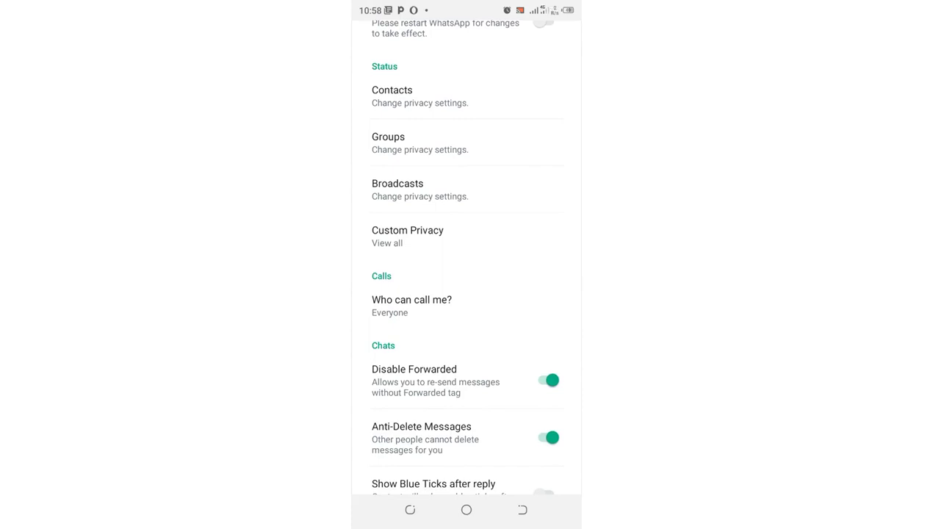
pyautogui.click(411, 305)
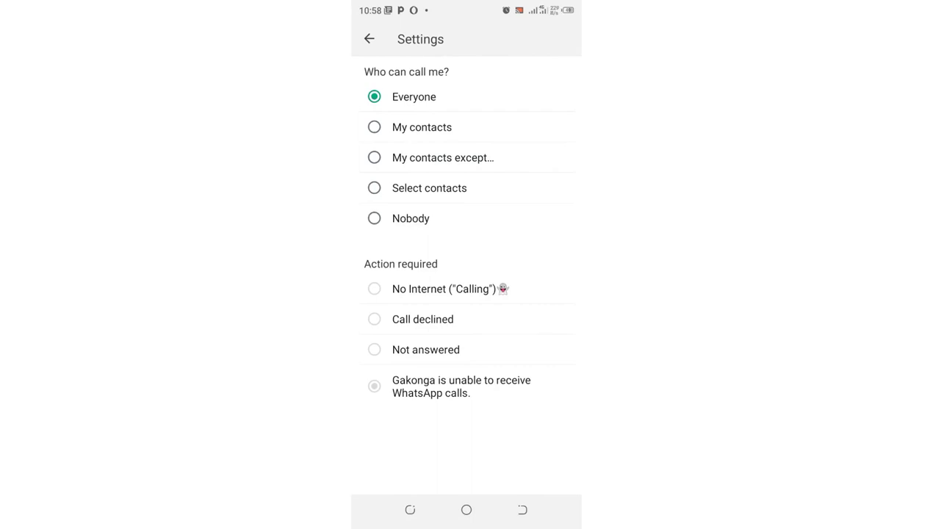
# Choose 'My contacts except…' for calls, bringing up the contact picker with one contact ticked
pyautogui.click(374, 218)
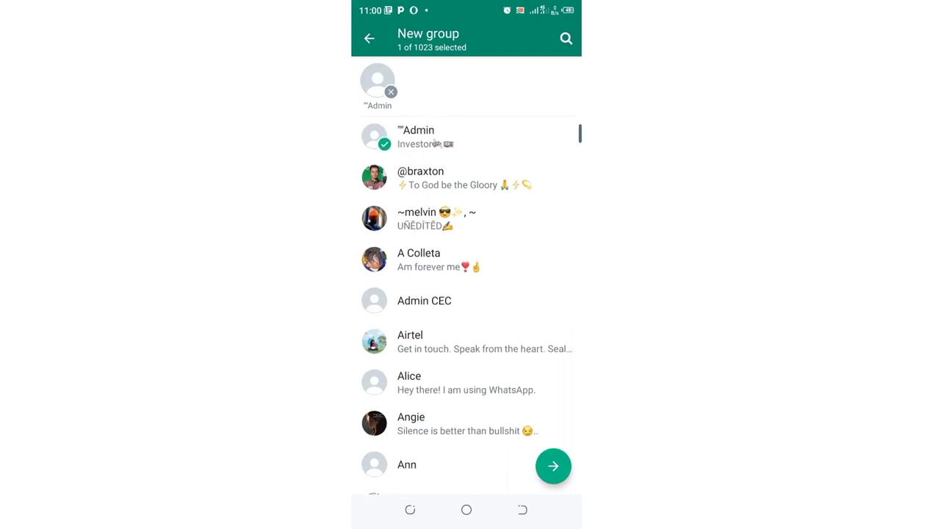
# Scroll the contact list and tick one more contact to exclude from calling
pyautogui.scroll(-10, 465, 304)
pyautogui.scroll(-5, 466, 304)
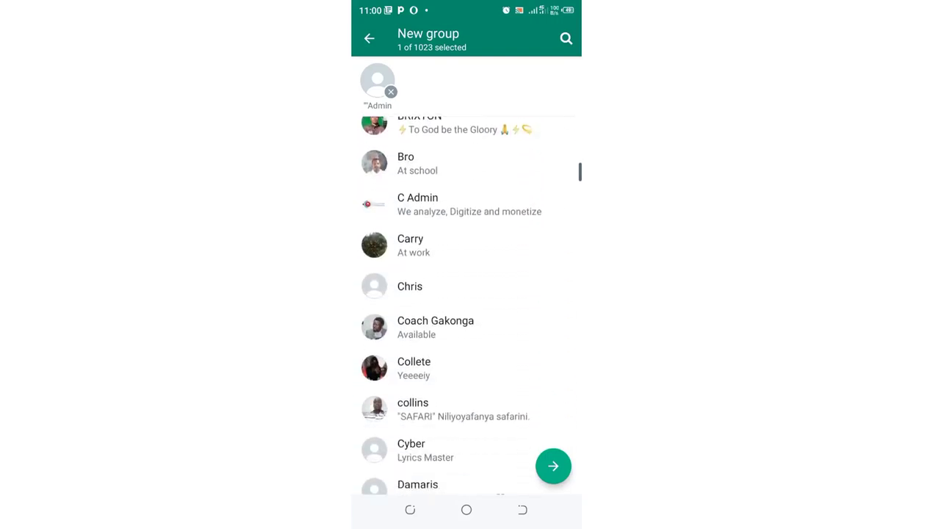
pyautogui.scroll(-10, 465, 304)
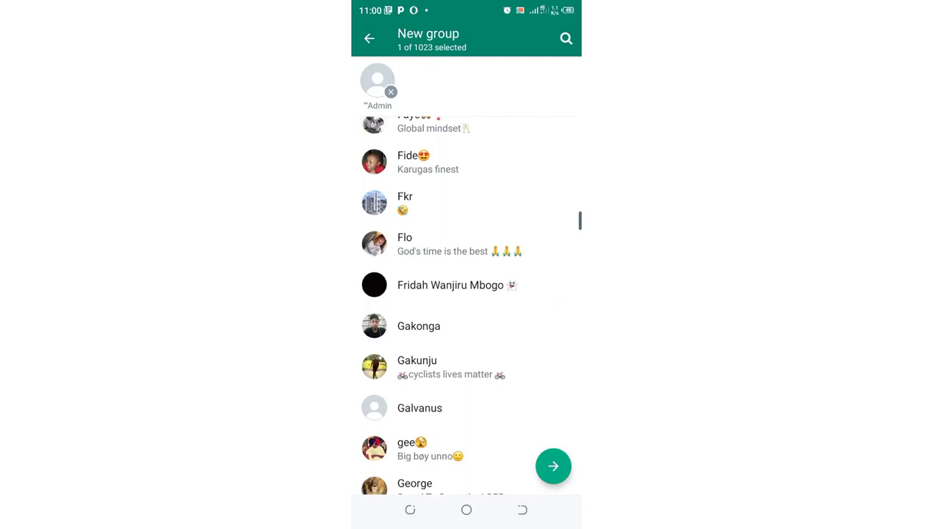
pyautogui.scroll(1, 466, 304)
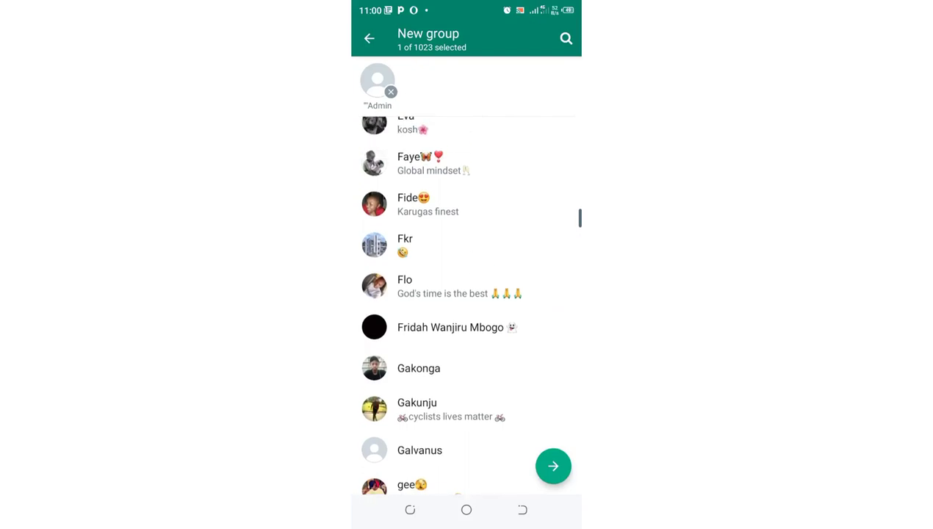
pyautogui.scroll(-2, 465, 304)
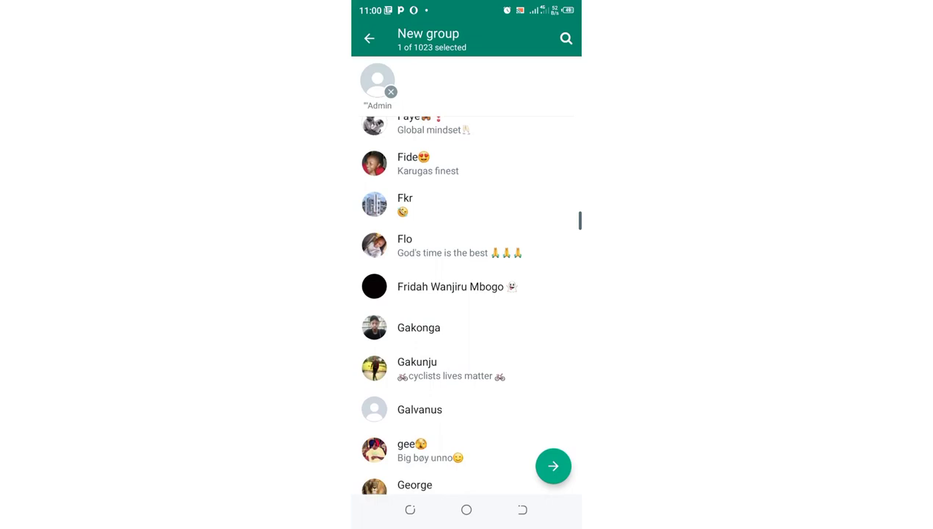
pyautogui.scroll(-8, 465, 304)
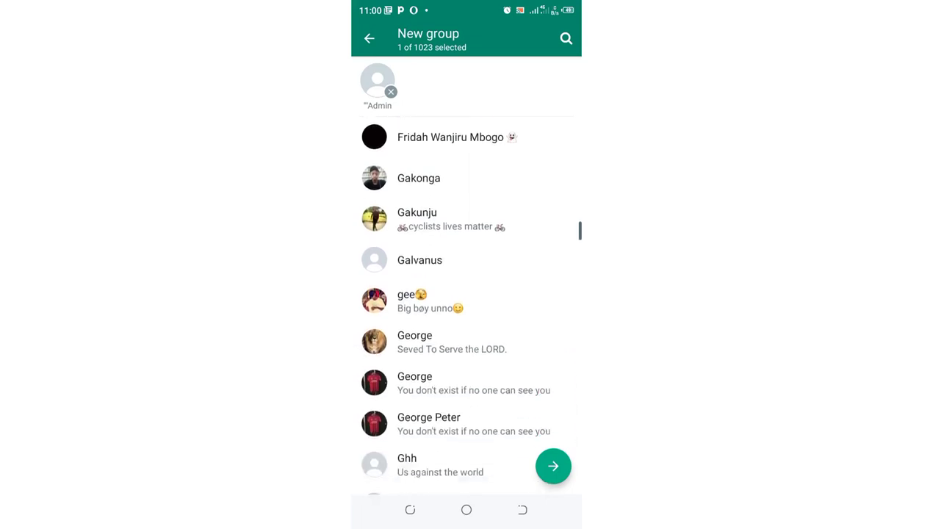
pyautogui.click(441, 222)
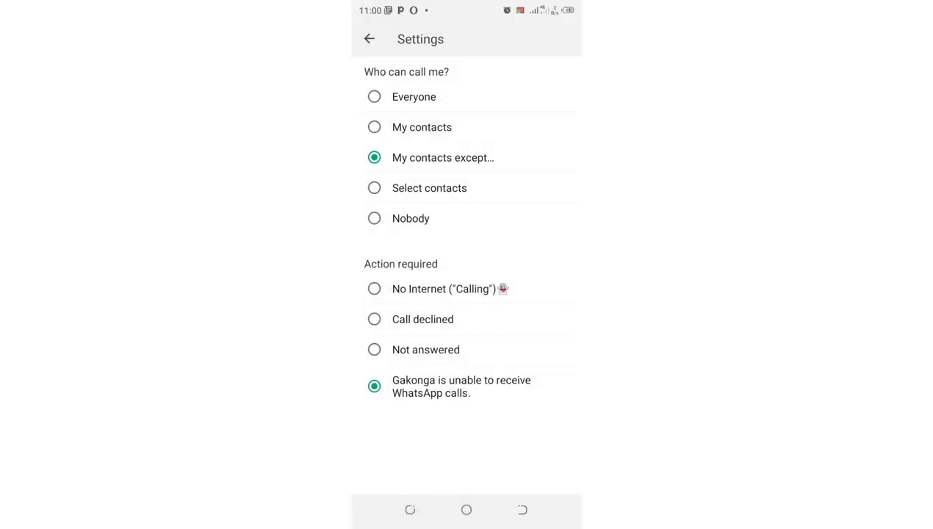
# Switch to regular WhatsApp, dismiss the backup encryption notice and return to its chats list
pyautogui.click(465, 509)
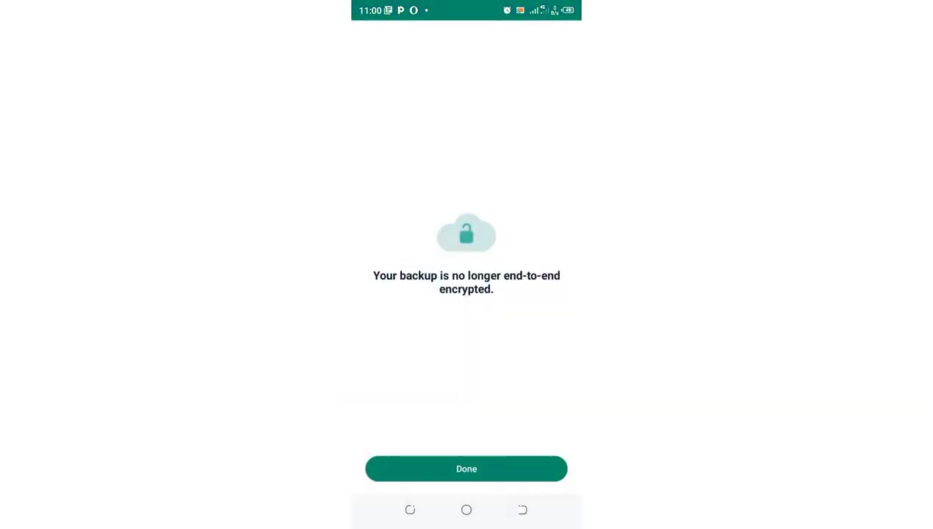
pyautogui.click(522, 509)
pyautogui.click(522, 509)
pyautogui.click(522, 509)
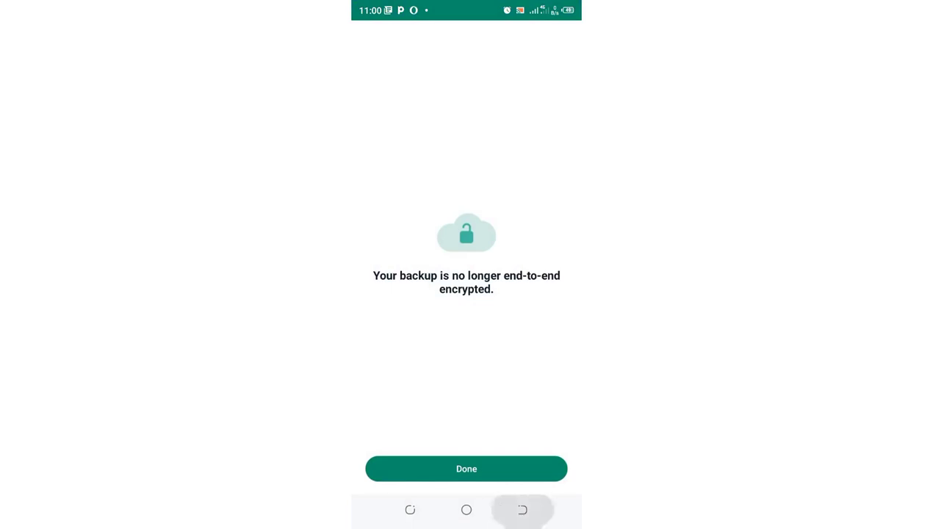
pyautogui.click(465, 469)
pyautogui.click(366, 39)
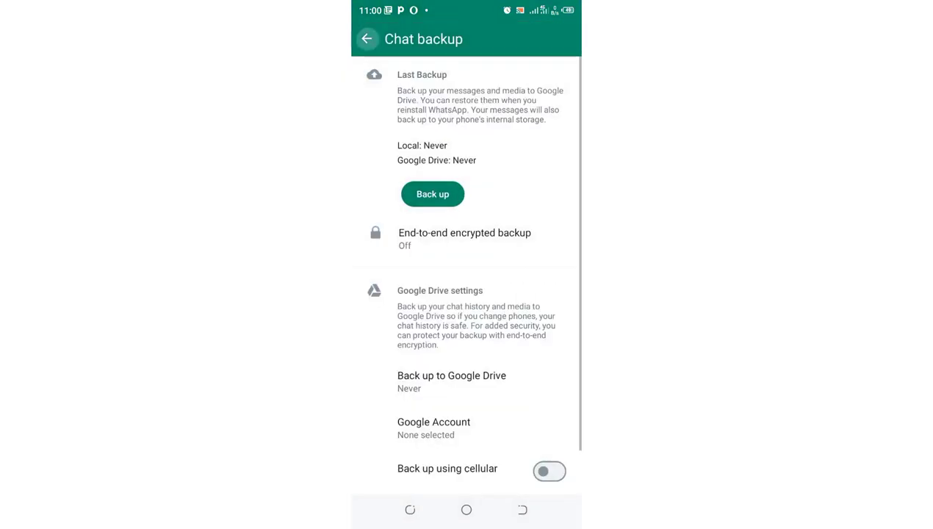
pyautogui.click(365, 39)
pyautogui.click(366, 39)
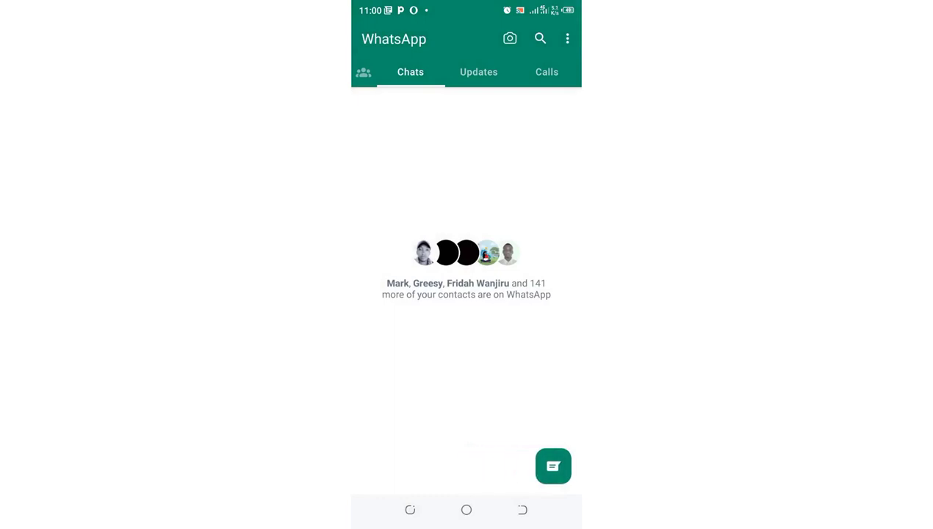
# Start a new chat with a contact chosen from the Select contact list
pyautogui.click(553, 466)
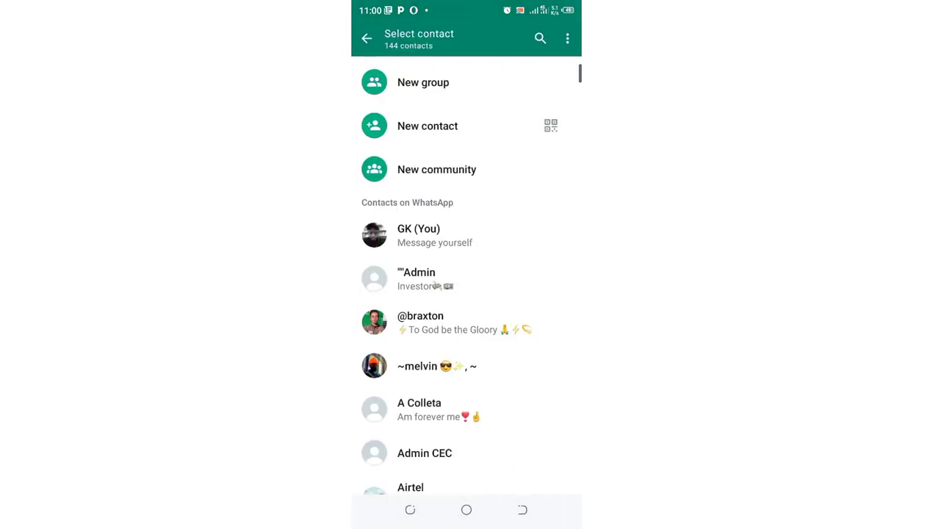
pyautogui.scroll(-5, 465, 294)
pyautogui.scroll(-10, 466, 294)
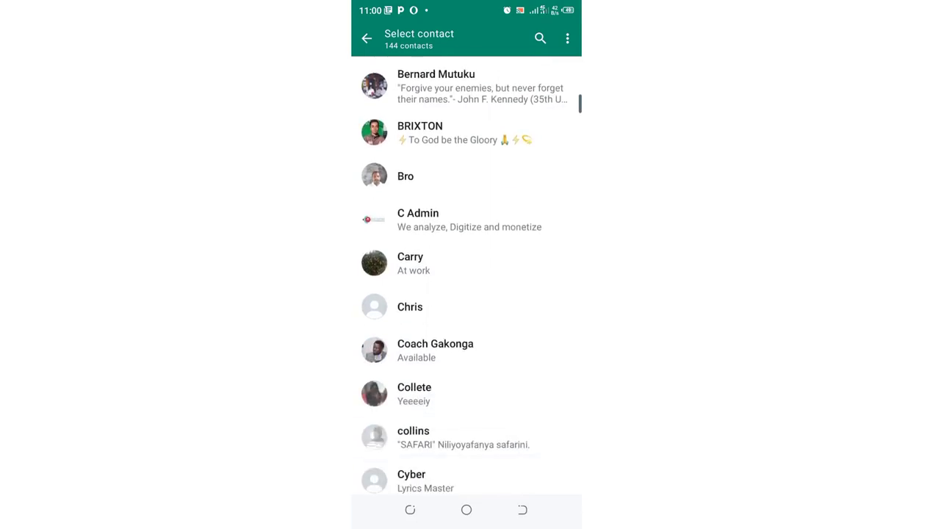
pyautogui.scroll(-8, 466, 294)
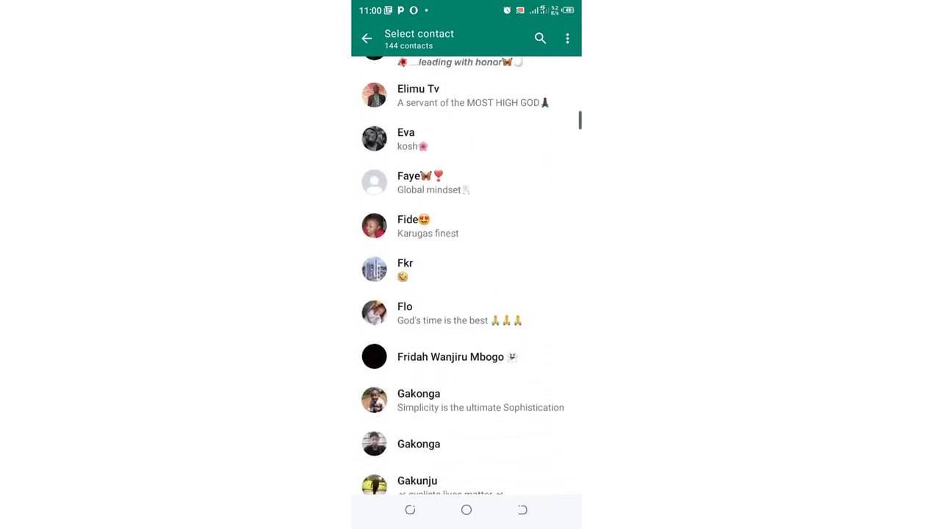
pyautogui.click(465, 342)
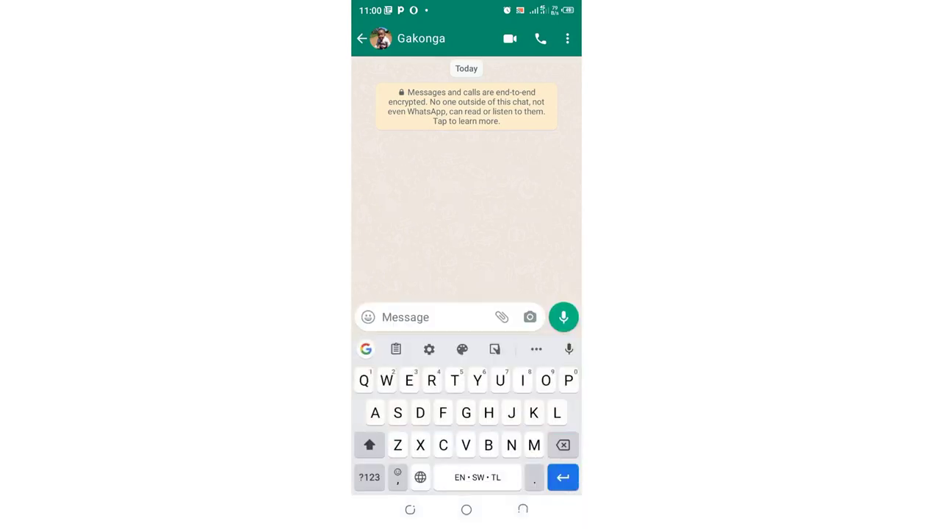
# Send the contact two test messages, 'Har' and then 'Hae'
pyautogui.write('H')
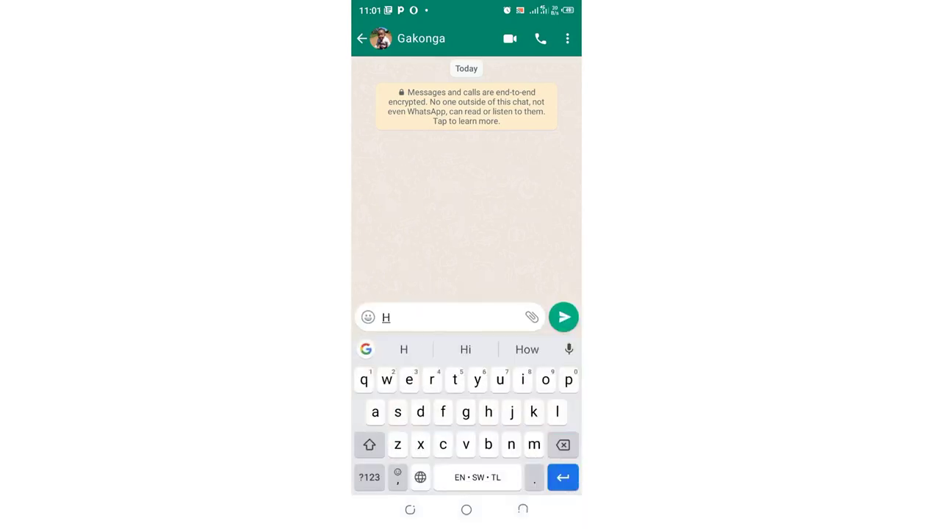
pyautogui.write('ar')
pyautogui.click(563, 317)
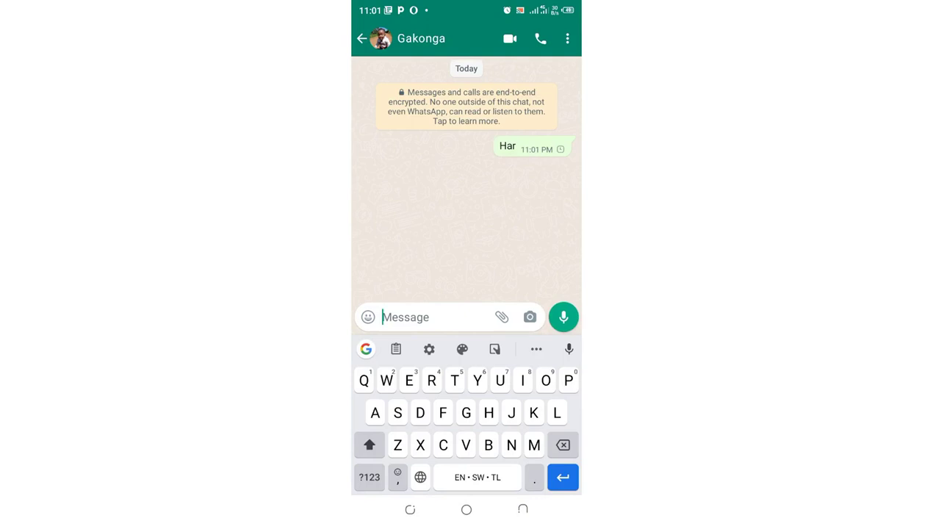
pyautogui.write('Hae')
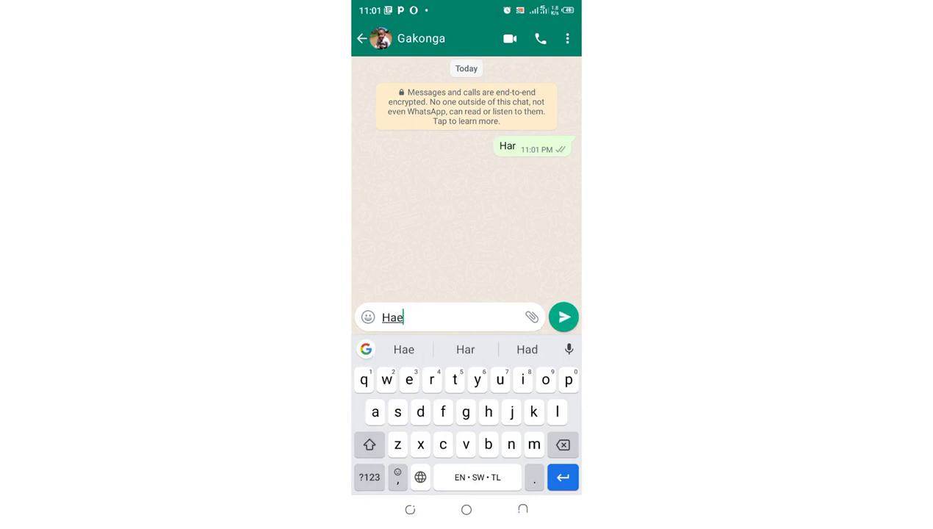
pyautogui.click(563, 316)
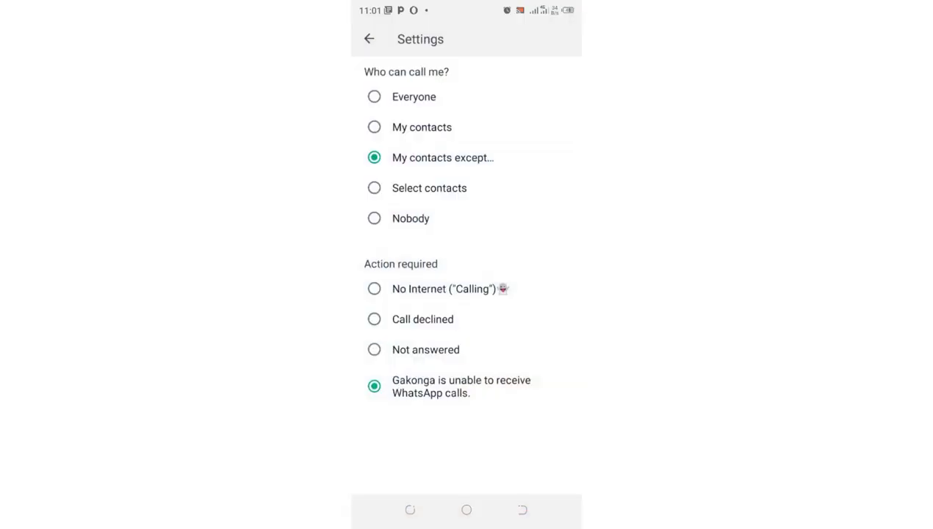
# Back out of the call privacy options and GBSettings, closing GBWhatsApp
pyautogui.click(366, 38)
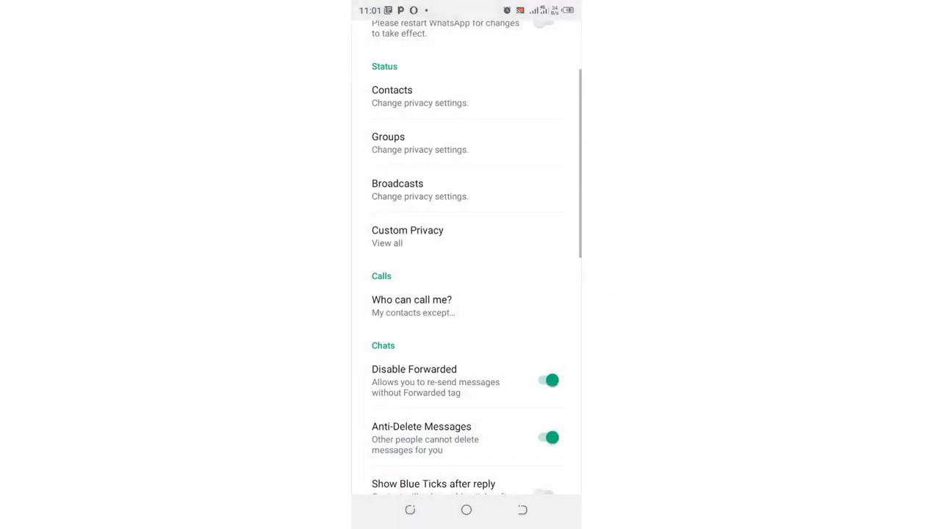
pyautogui.scroll(3, 467, 264)
pyautogui.click(368, 39)
pyautogui.click(368, 38)
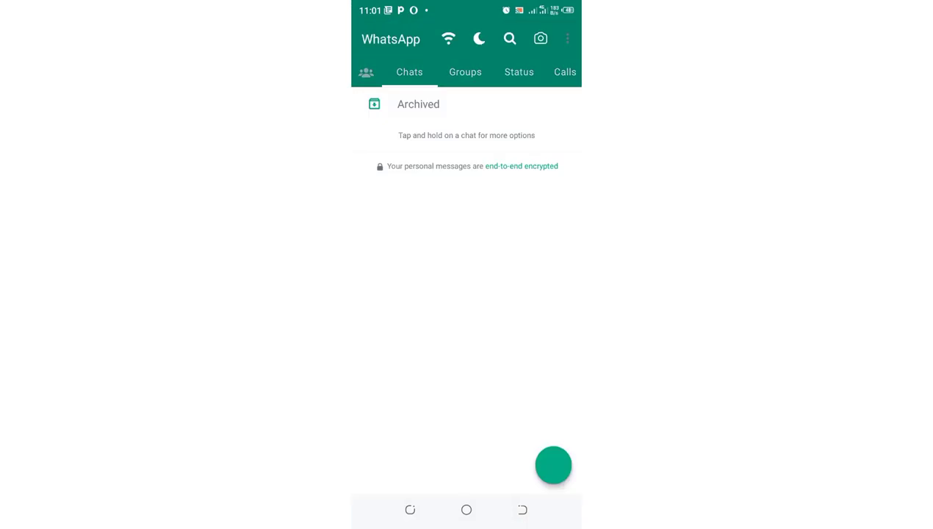
# Open Archived chats and its options menu, then return to the chats list
pyautogui.click(419, 103)
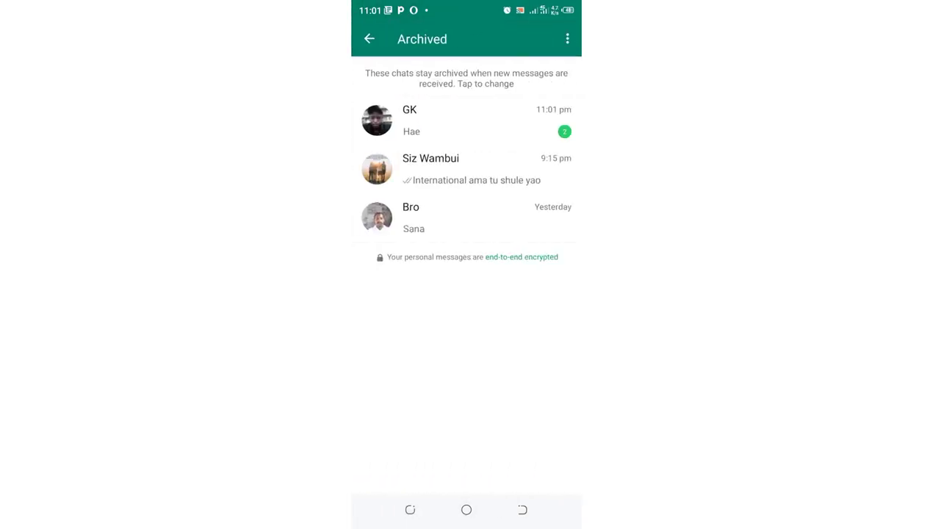
pyautogui.click(567, 38)
pyautogui.click(369, 39)
pyautogui.click(368, 38)
pyautogui.click(418, 103)
# Check the Archive settings, then reopen Archived to find the contact's unread 'Hae' chat
pyautogui.click(567, 38)
pyautogui.click(500, 38)
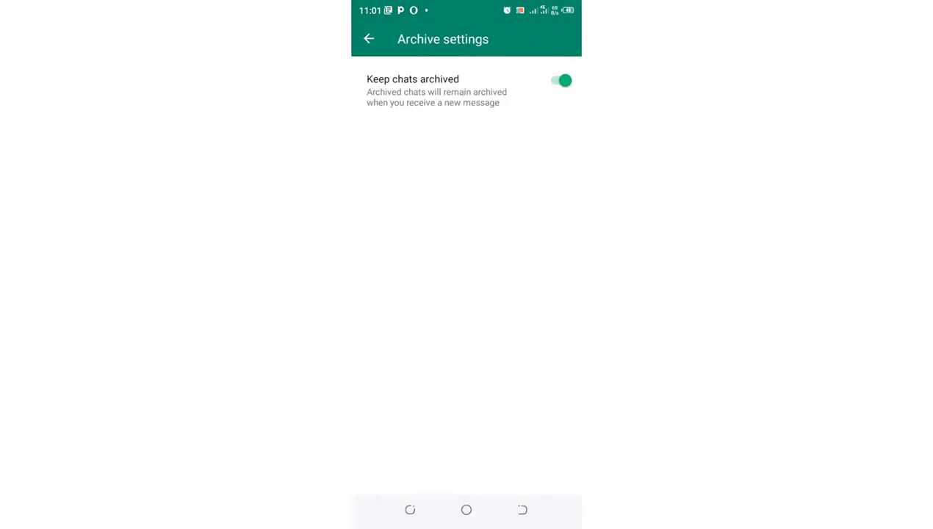
pyautogui.click(522, 509)
pyautogui.click(522, 509)
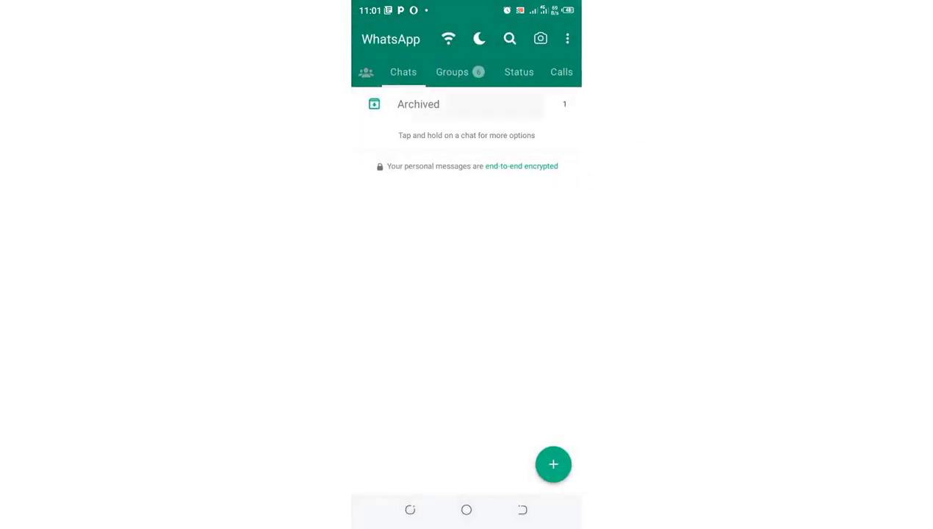
pyautogui.click(418, 103)
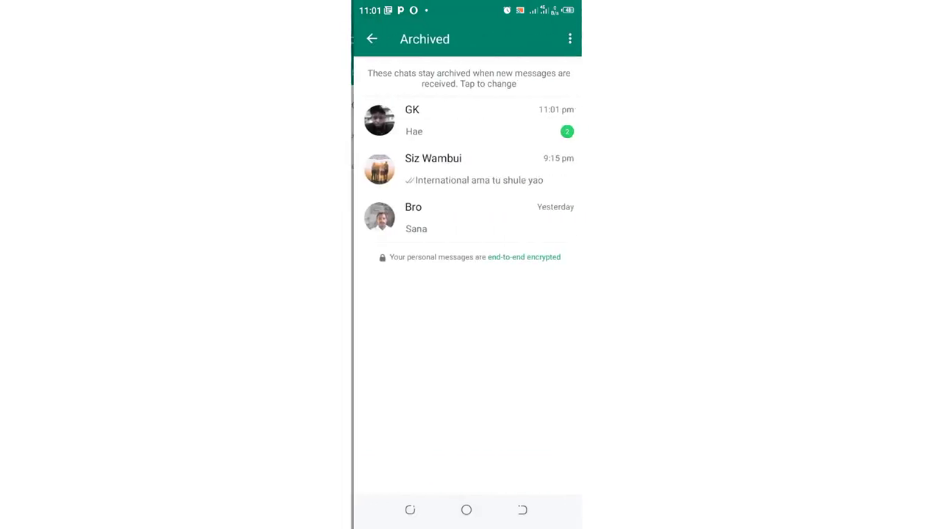
# Select the contact's archived chat, unarchive it, and open it from the main chats list
pyautogui.click(485, 120)
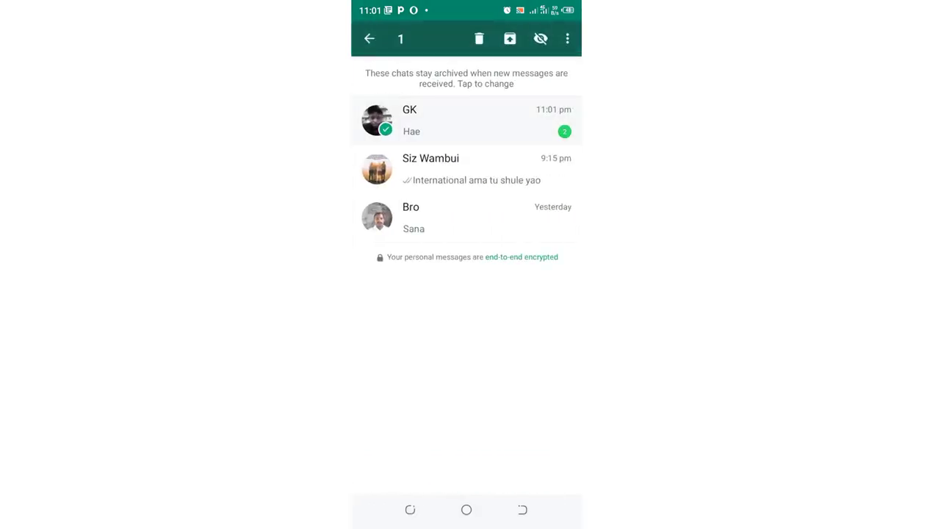
pyautogui.click(541, 38)
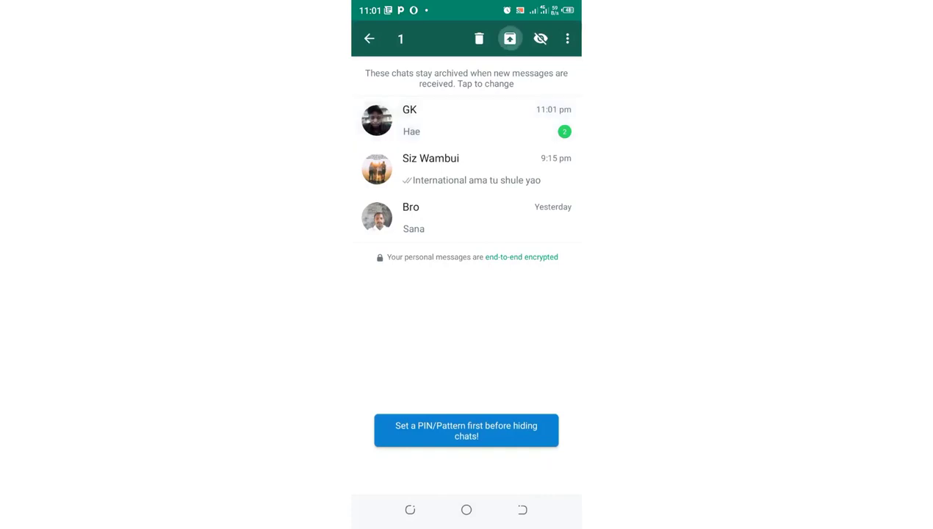
pyautogui.click(510, 38)
pyautogui.click(521, 509)
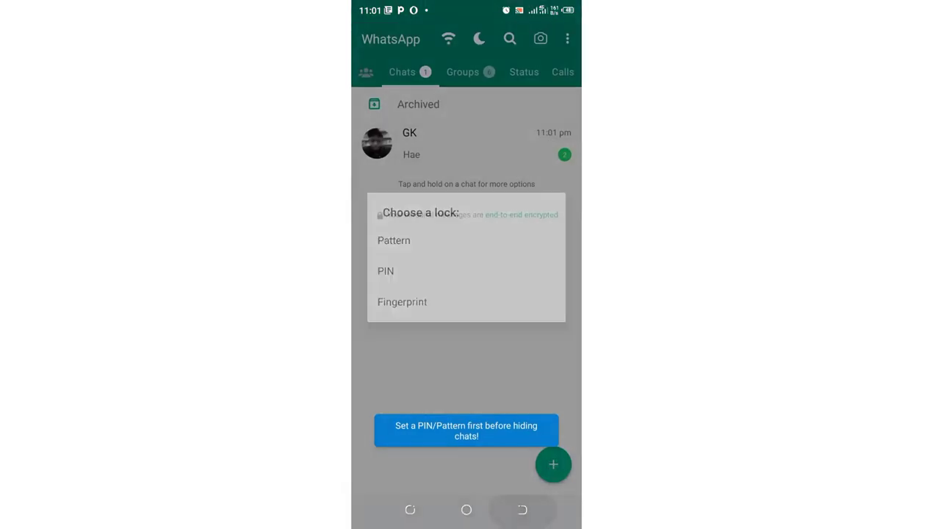
pyautogui.click(456, 144)
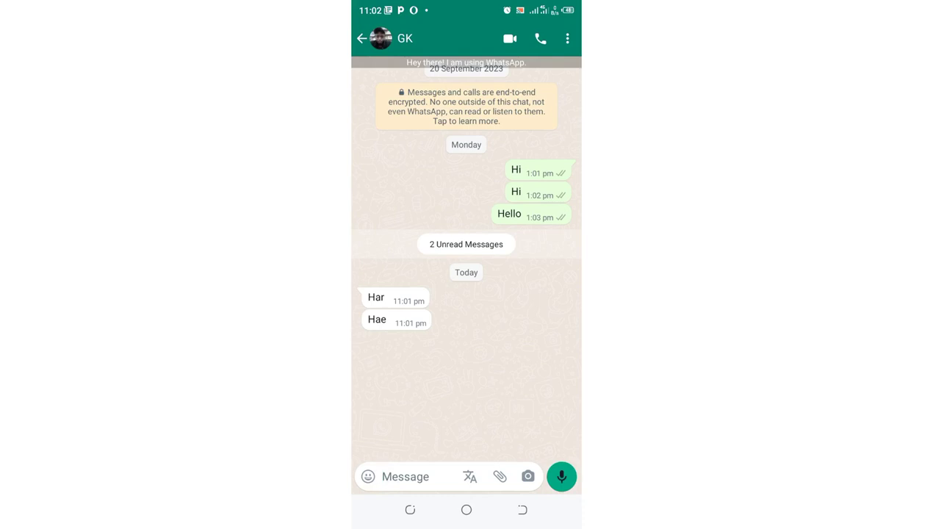
# Leave the contact's chat with Back to return to the Chats list
pyautogui.click(522, 509)
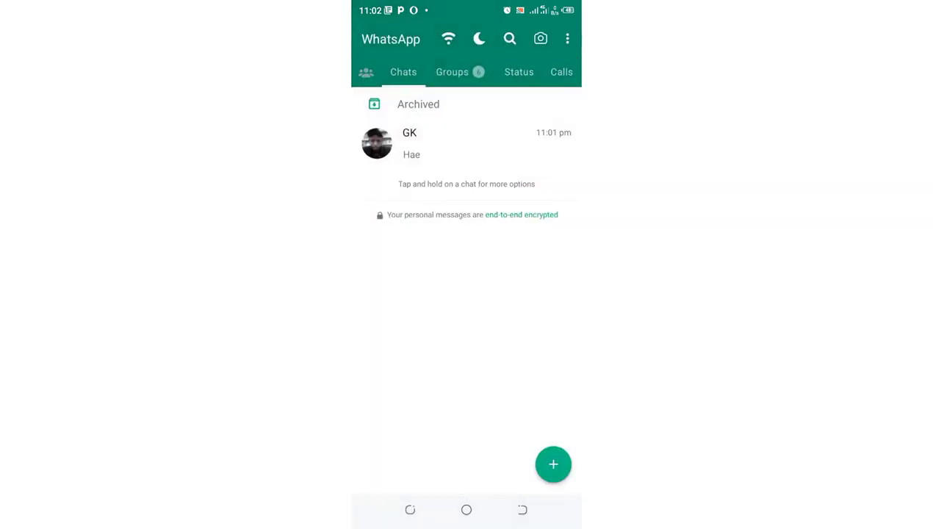